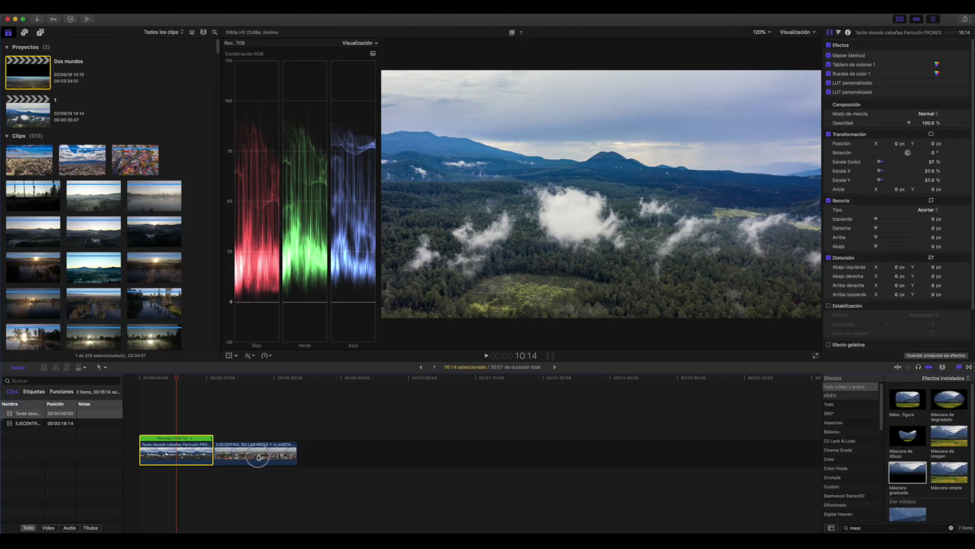
# Select the Mexico City (EJECENTRAL) clip in the timeline
pyautogui.click(298, 404)
pyautogui.click(249, 377)
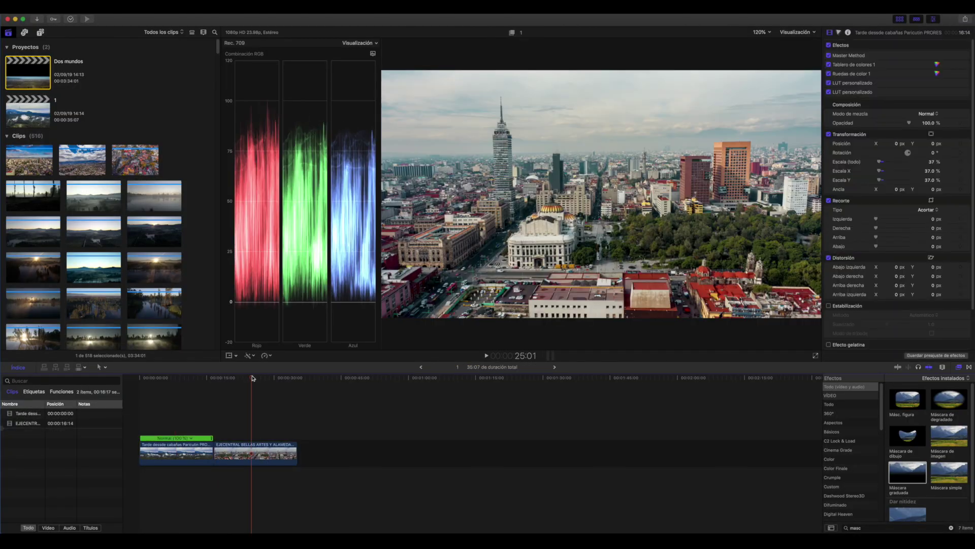
pyautogui.click(241, 377)
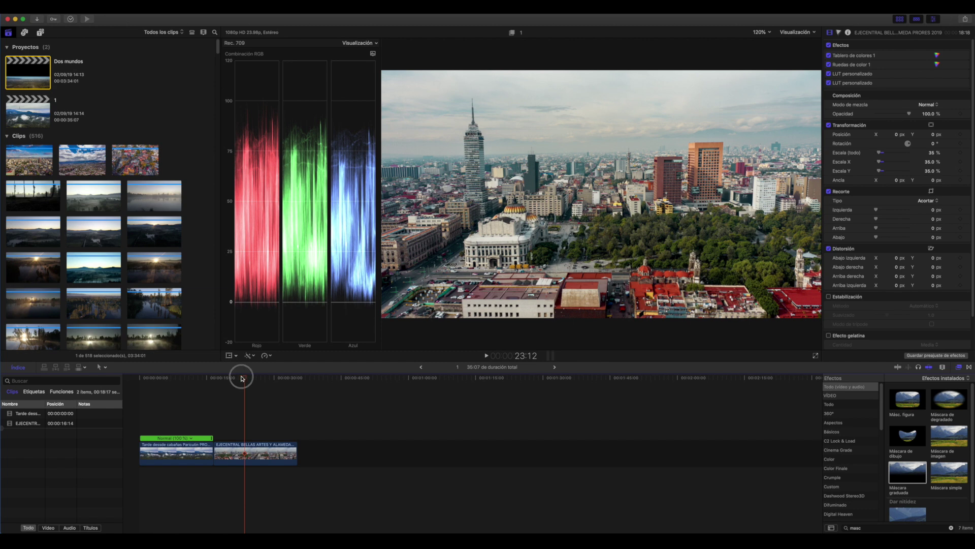
pyautogui.click(241, 448)
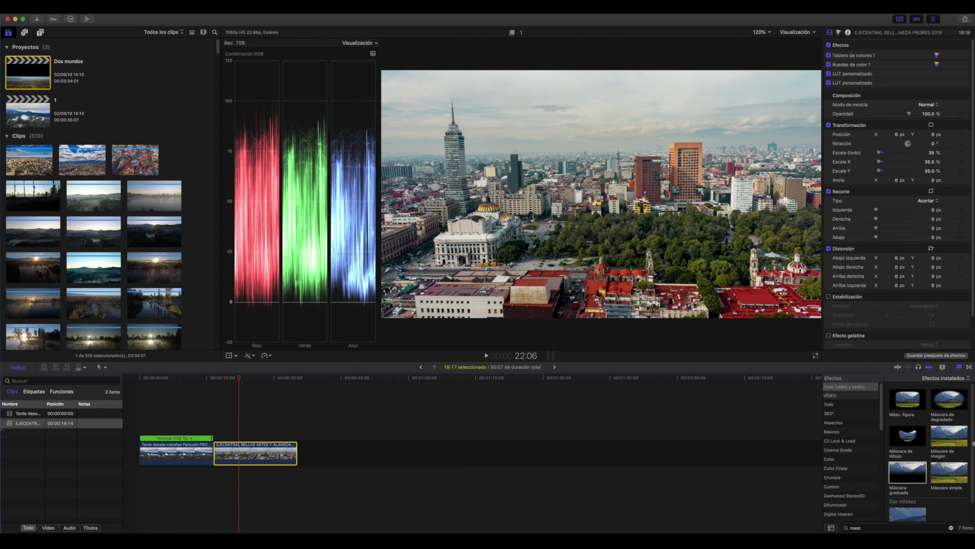
# Search 'mascara', apply Máscara graduada to the city clip and angle it to darken the sky
pyautogui.click(907, 473)
pyautogui.click(863, 527)
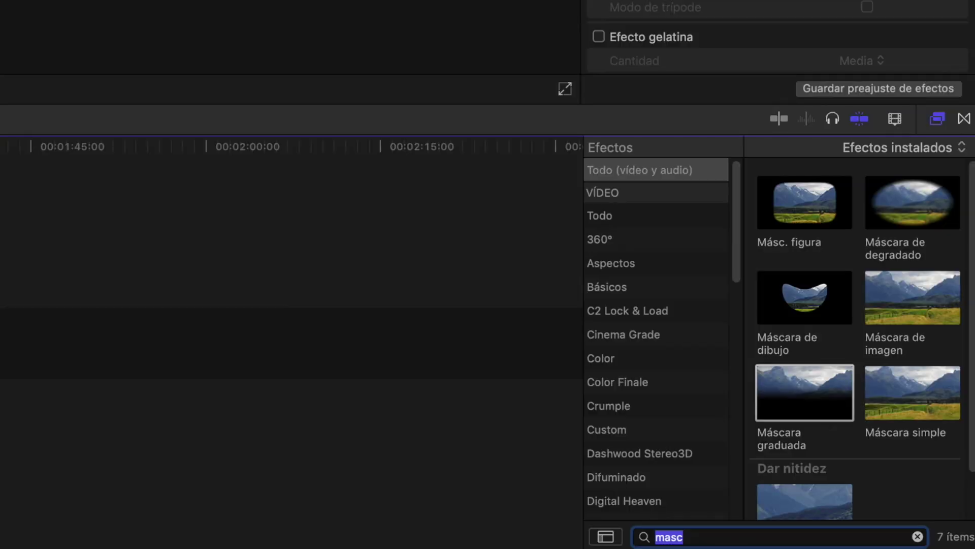
pyautogui.write('mascara')
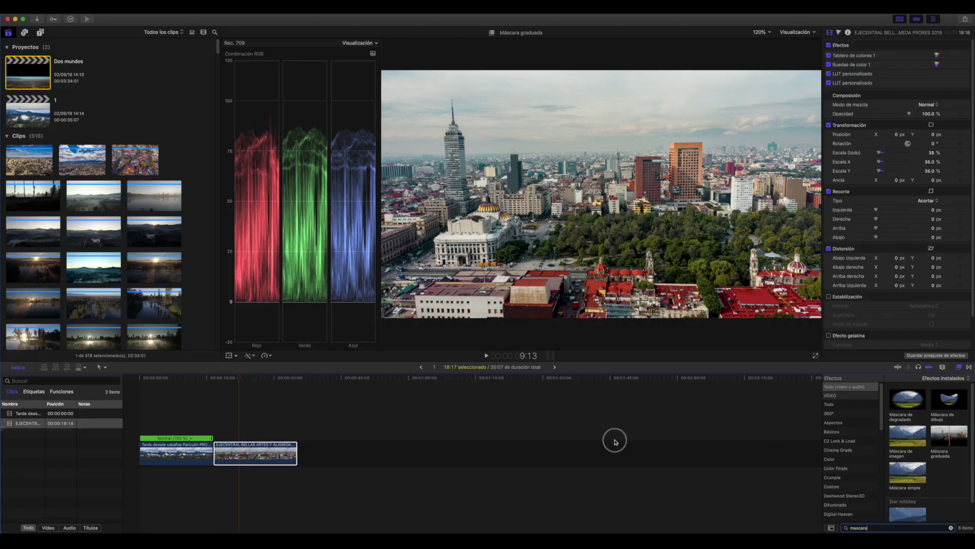
pyautogui.moveTo(615, 441); pyautogui.dragTo(257, 451)
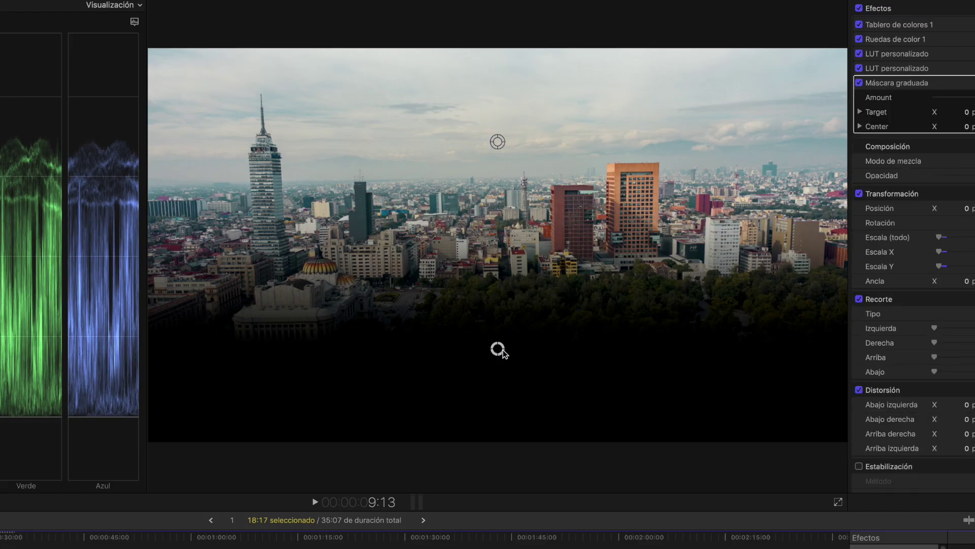
pyautogui.moveTo(496, 349); pyautogui.dragTo(500, 81)
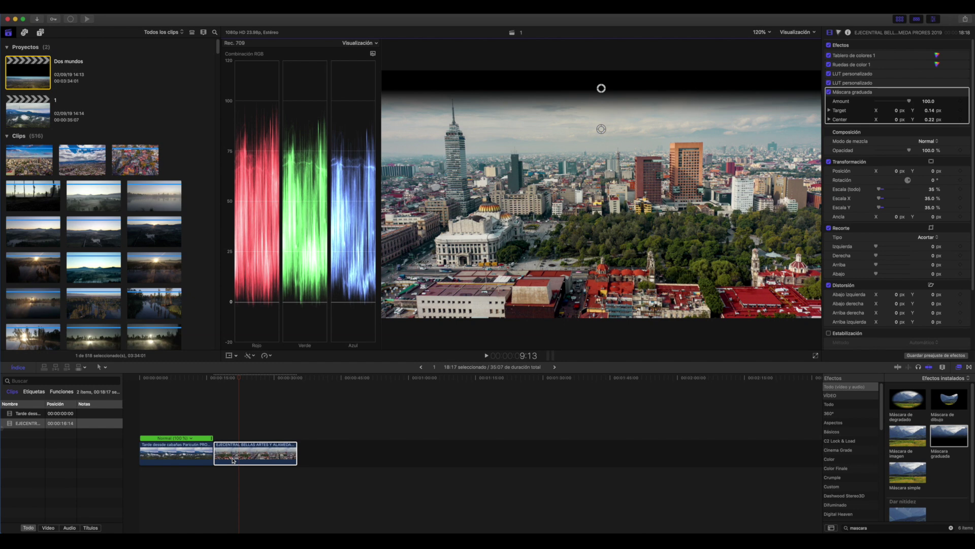
# Place the city clip above the landscape clip at the timeline start
pyautogui.moveTo(236, 460); pyautogui.dragTo(140, 414)
pyautogui.click(160, 380)
pyautogui.press('super+7')
pyautogui.click(160, 414)
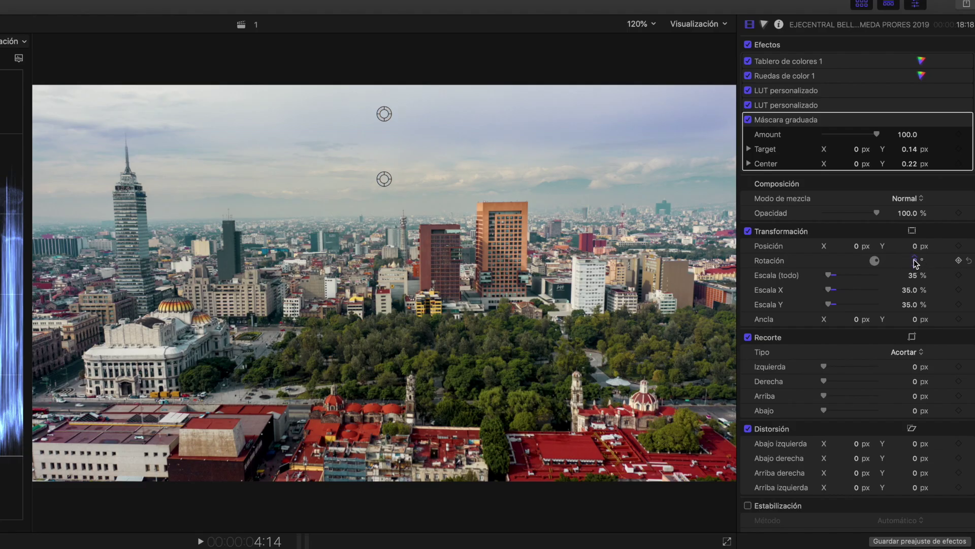
# Rotate the city clip 180° and raise its Position Y to 697 px
pyautogui.click(915, 262)
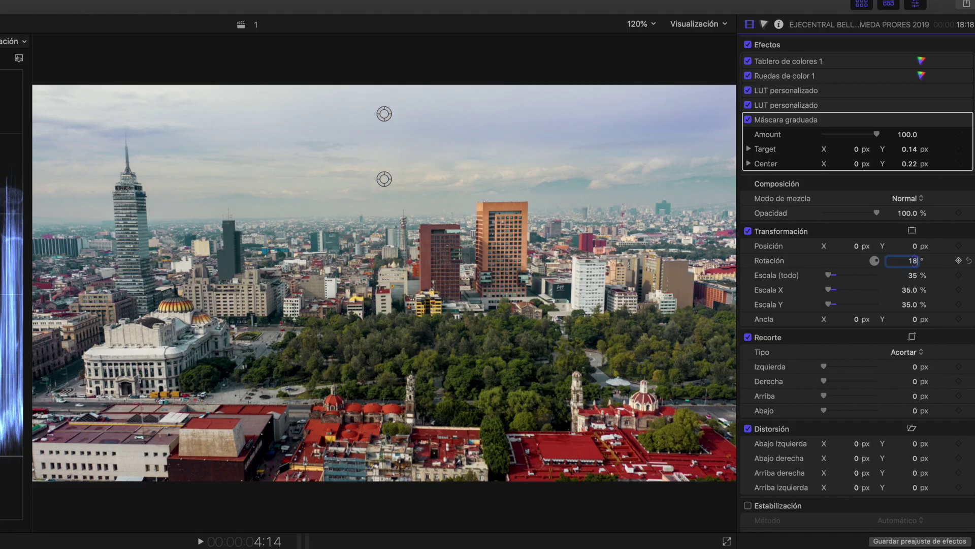
pyautogui.press('Return')
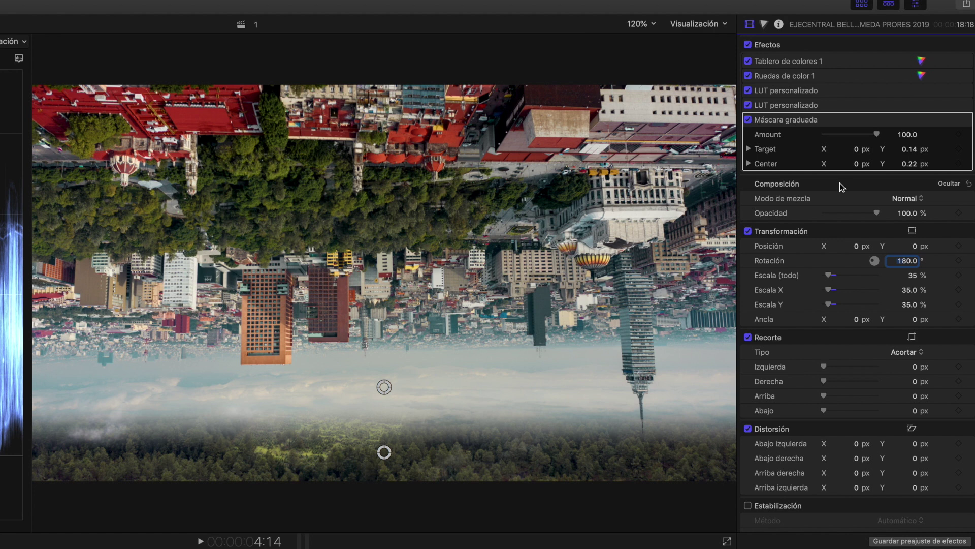
pyautogui.click(915, 247)
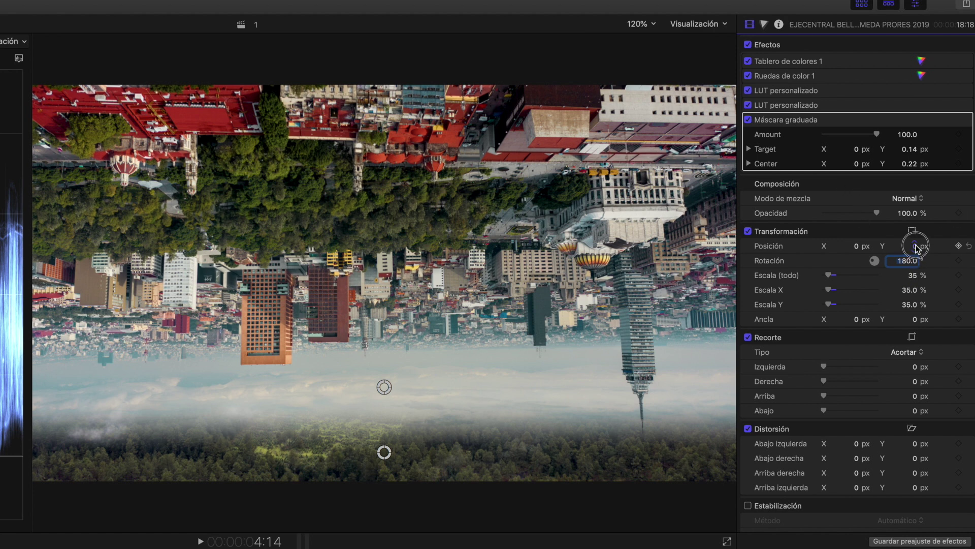
pyautogui.moveTo(917, 247)
pyautogui.mouseDown()
pyautogui.moveTo(922, 195)
pyautogui.moveTo(914, 246)
pyautogui.mouseUp()
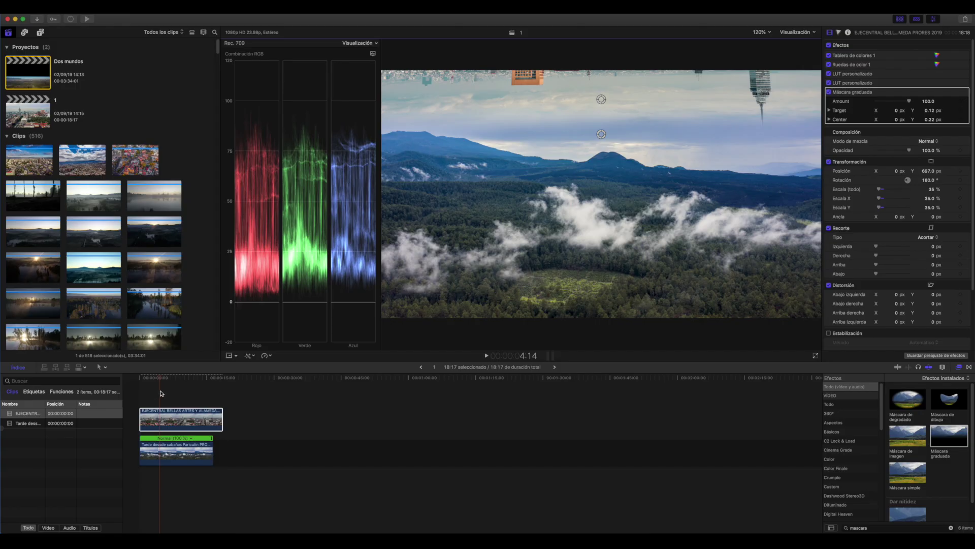
# Nest the landscape and city clips with Option+G under the default name '1 Clip'
pyautogui.keyDown('super'); pyautogui.click(160, 456); pyautogui.keyUp('super')
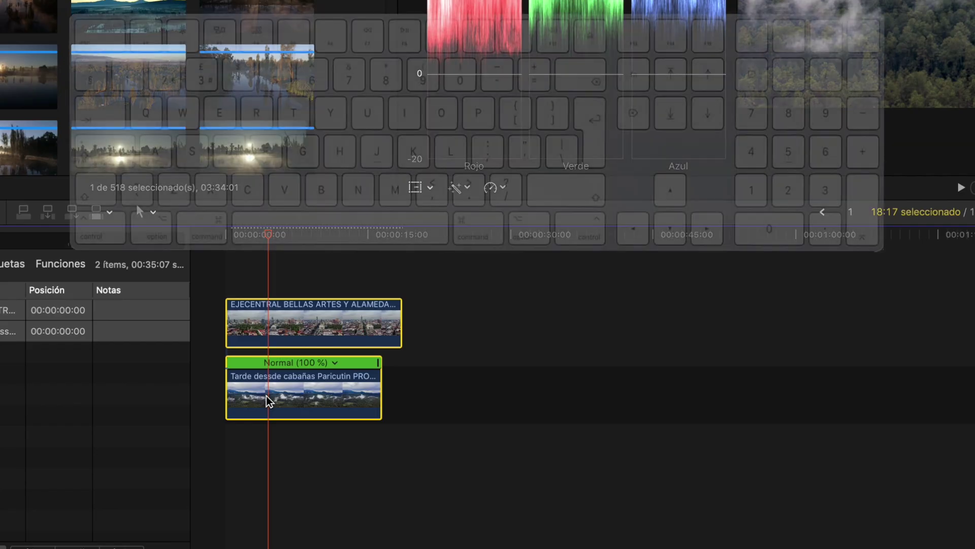
pyautogui.press('alt')
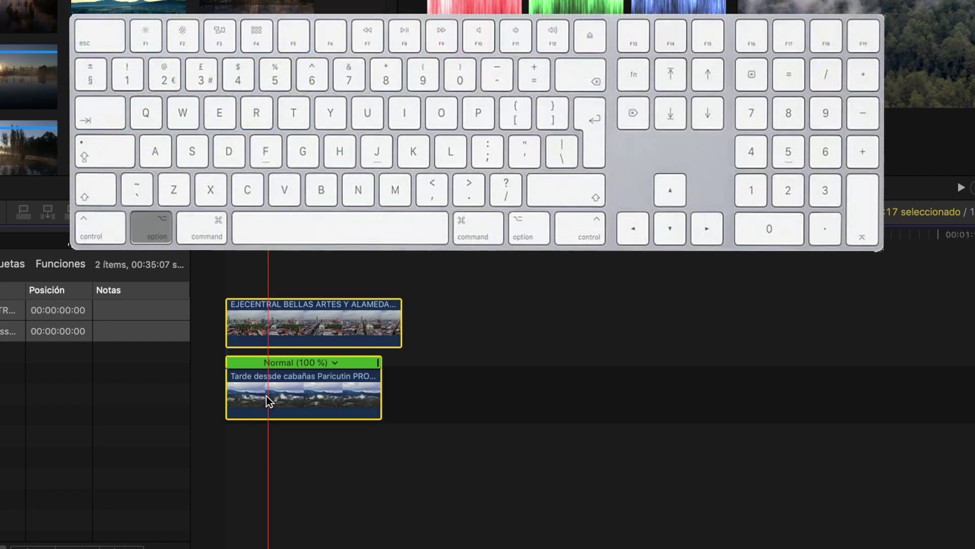
pyautogui.hotkey('alt', 'g')
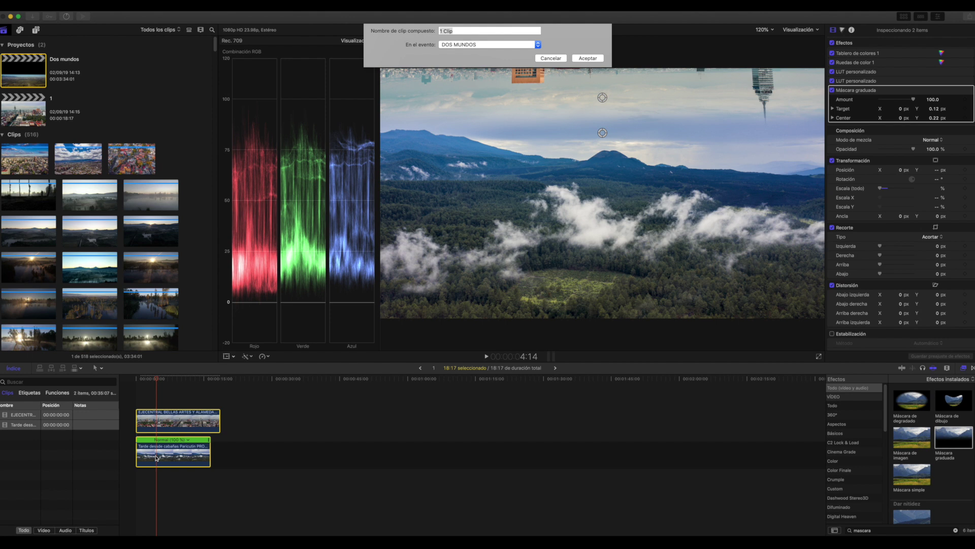
pyautogui.press('Return')
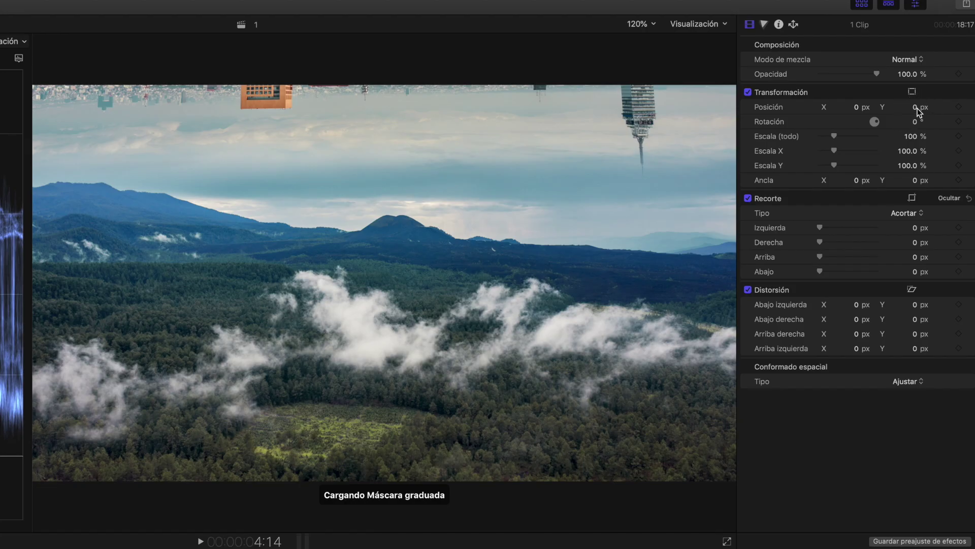
# Keyframe Position Y near 0 at the clip start, then lower it at about 15 seconds
pyautogui.moveTo(914, 106); pyautogui.dragTo(914, 106)
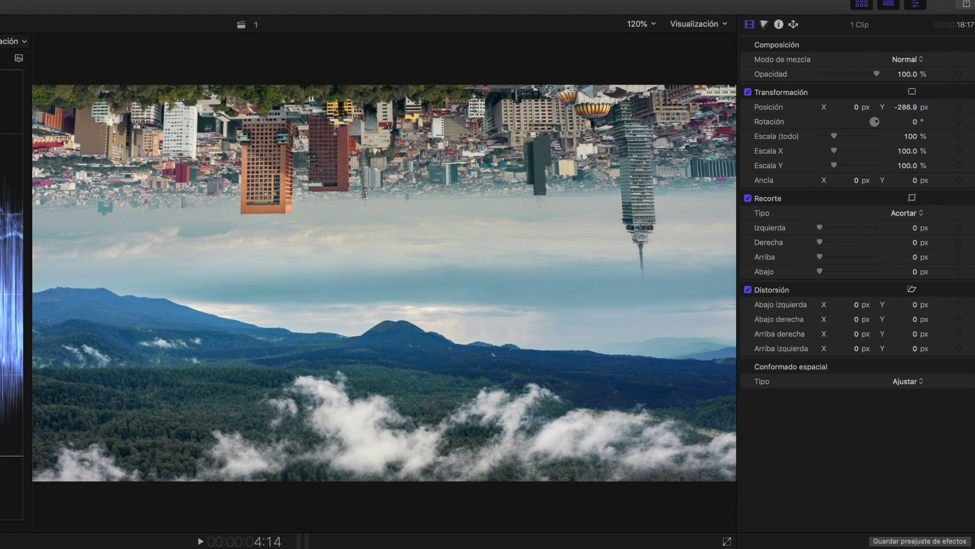
pyautogui.press('Home')
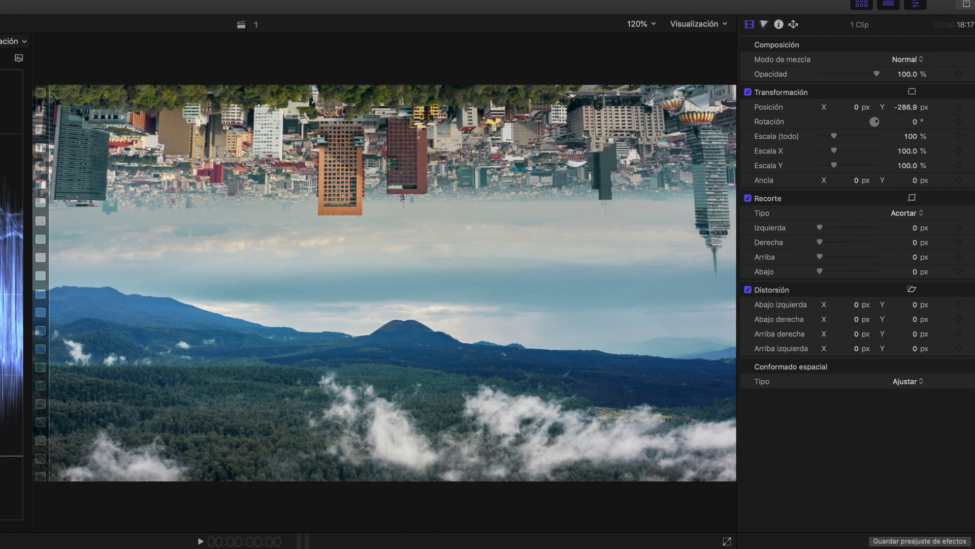
pyautogui.moveTo(906, 108); pyautogui.dragTo(907, 107)
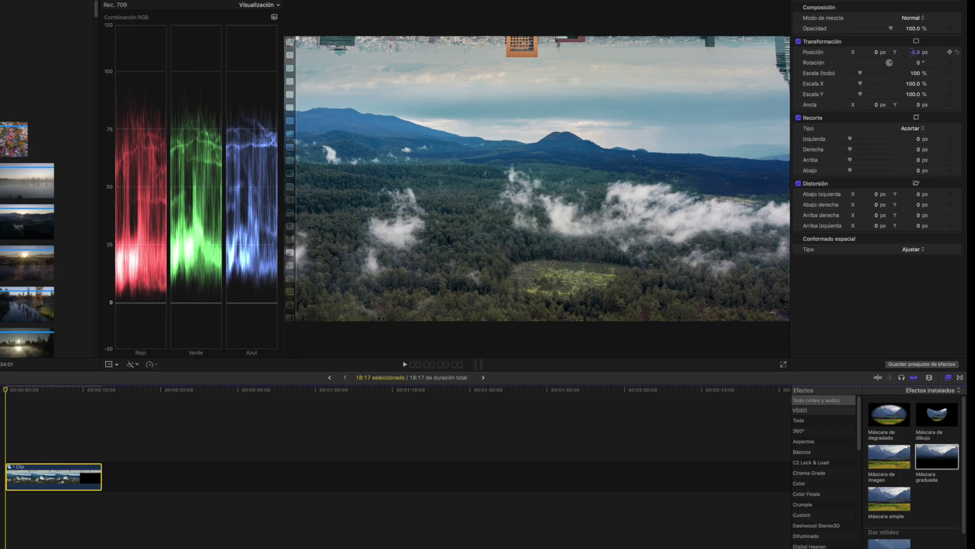
pyautogui.moveTo(912, 52); pyautogui.dragTo(914, 55)
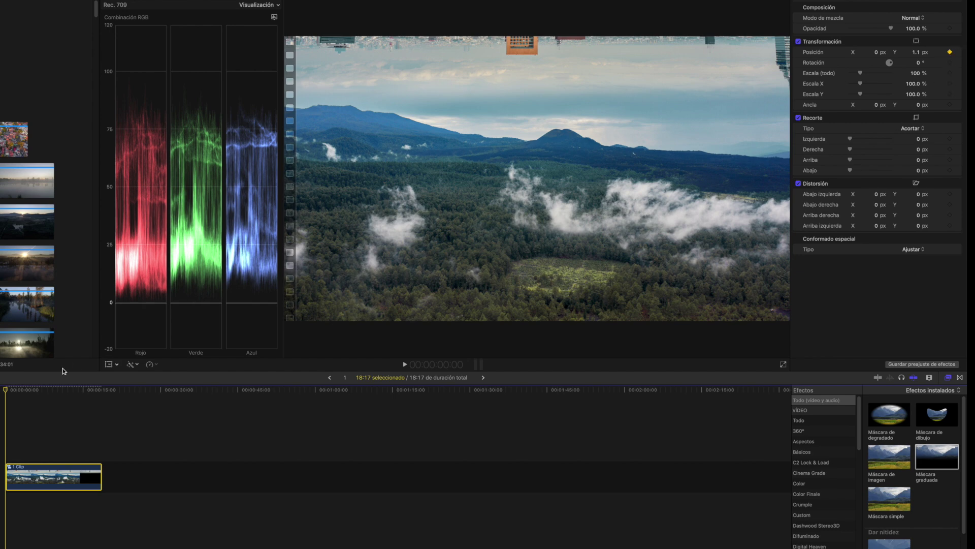
pyautogui.moveTo(44, 390); pyautogui.dragTo(83, 389)
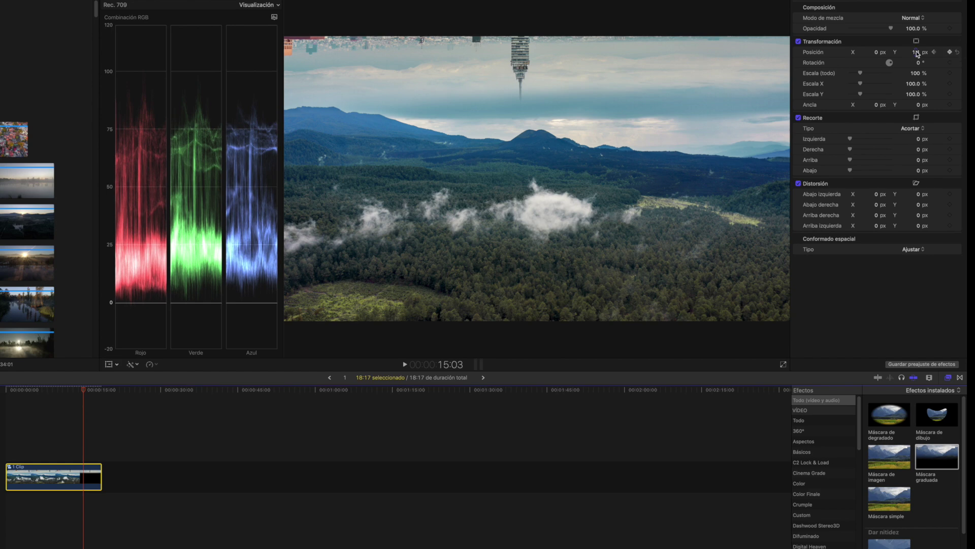
pyautogui.moveTo(918, 53); pyautogui.dragTo(918, 310)
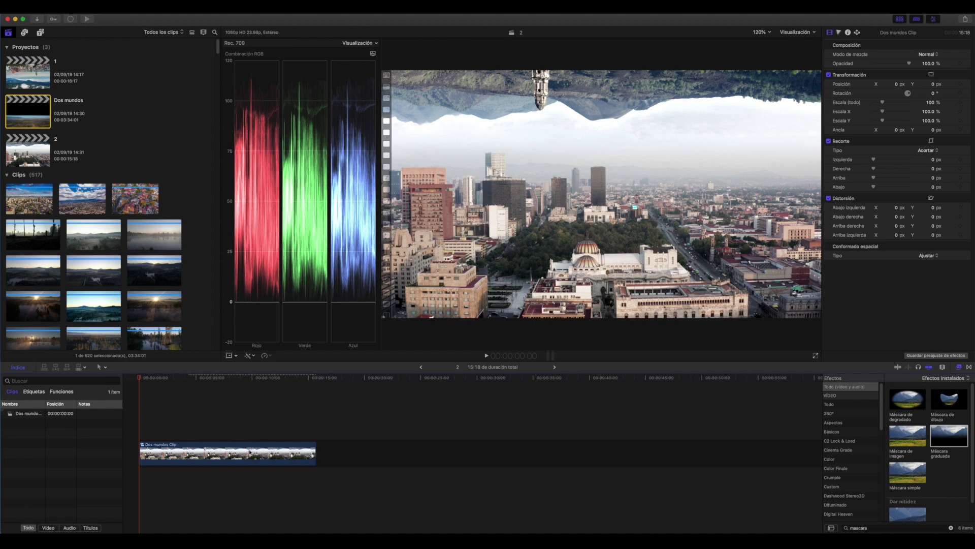
# Set Dos mundos Clip's Escala (todo) to 130%
pyautogui.click(251, 453)
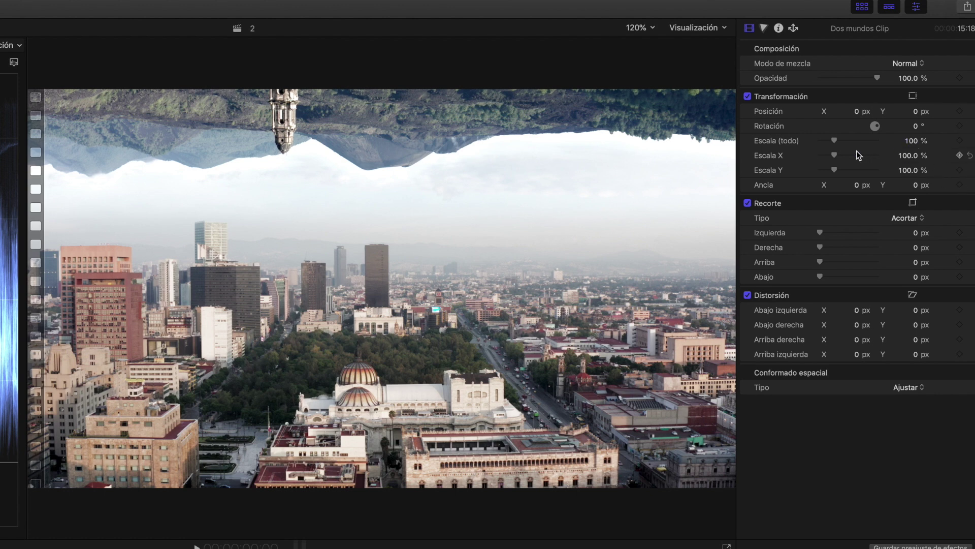
pyautogui.click(835, 141)
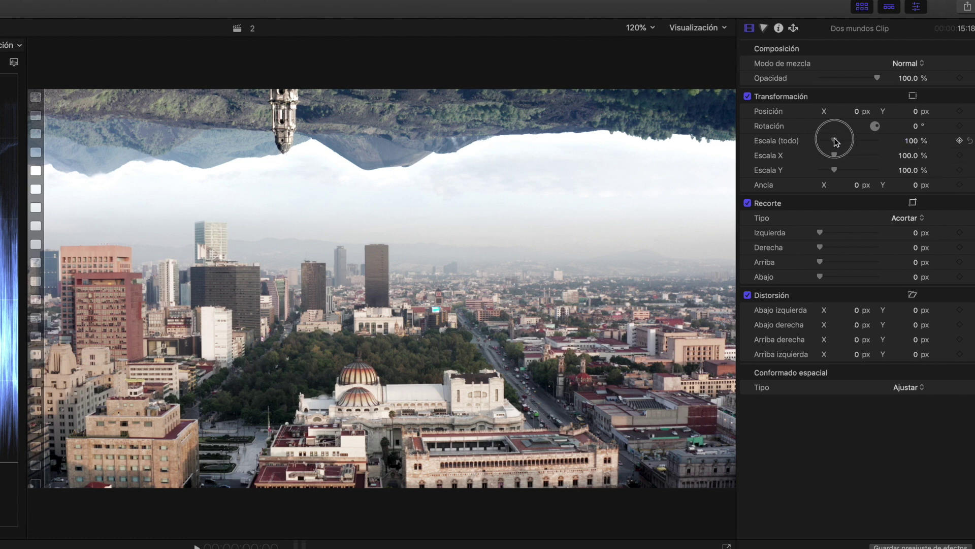
pyautogui.moveTo(835, 140); pyautogui.dragTo(834, 141)
pyautogui.click(914, 141)
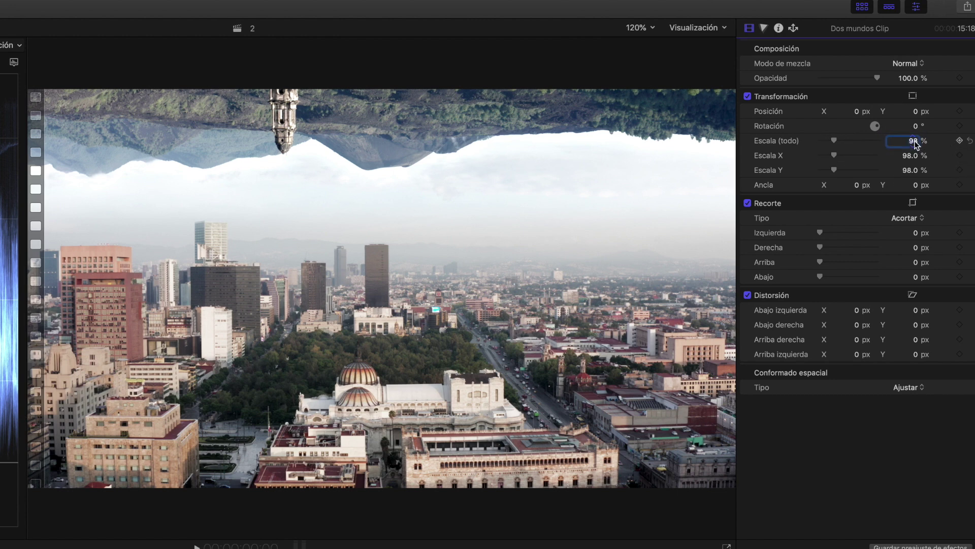
pyautogui.write('130')
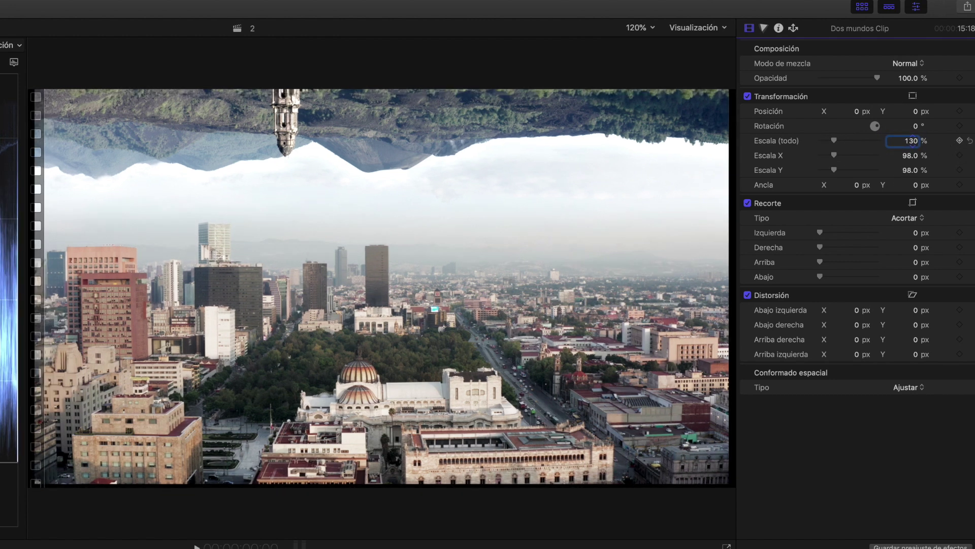
pyautogui.press('Return')
# Rotate the clip 180° and raise Posición Y to about 797 px
pyautogui.click(915, 127)
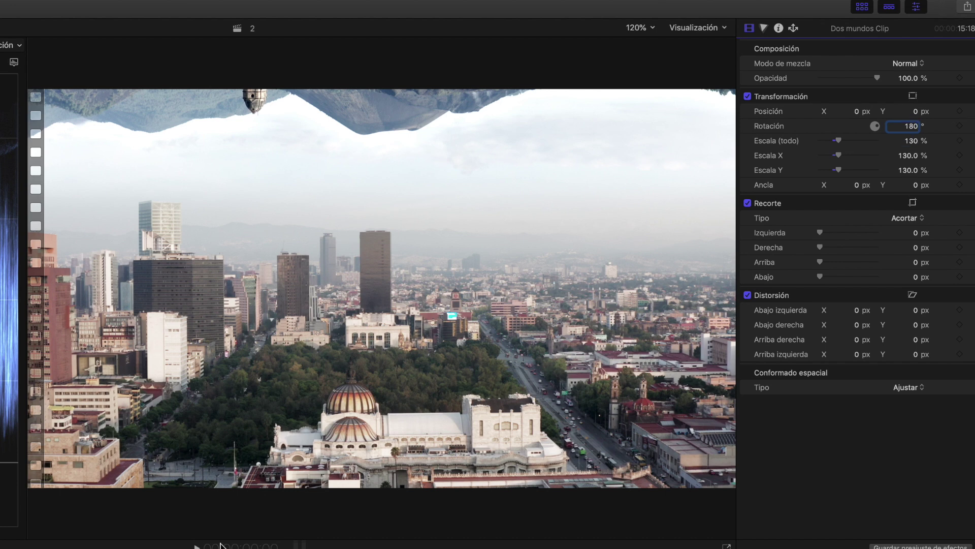
pyautogui.write('180')
pyautogui.press('Return')
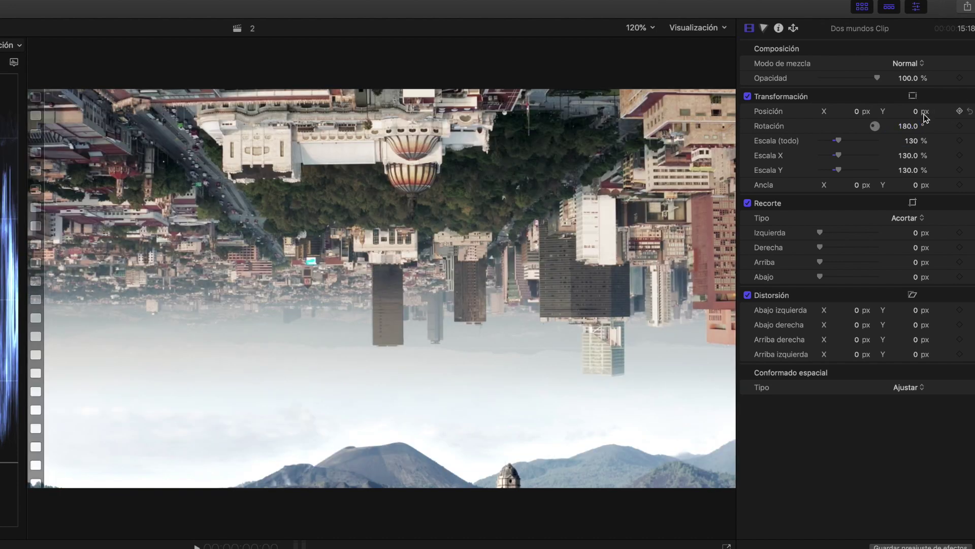
pyautogui.moveTo(915, 111)
pyautogui.mouseDown()
pyautogui.moveTo(904, 98)
pyautogui.moveTo(907, 122)
pyautogui.moveTo(907, 105)
pyautogui.mouseUp()
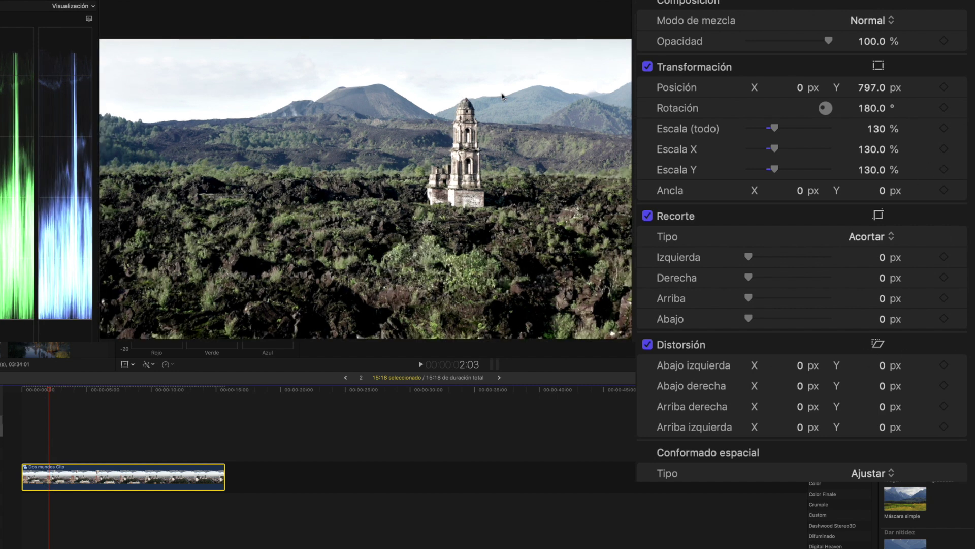
# Add start keyframes for Escala, Rotación and Posición, and scrub to about 13 seconds
pyautogui.click(945, 130)
pyautogui.click(944, 108)
pyautogui.click(944, 87)
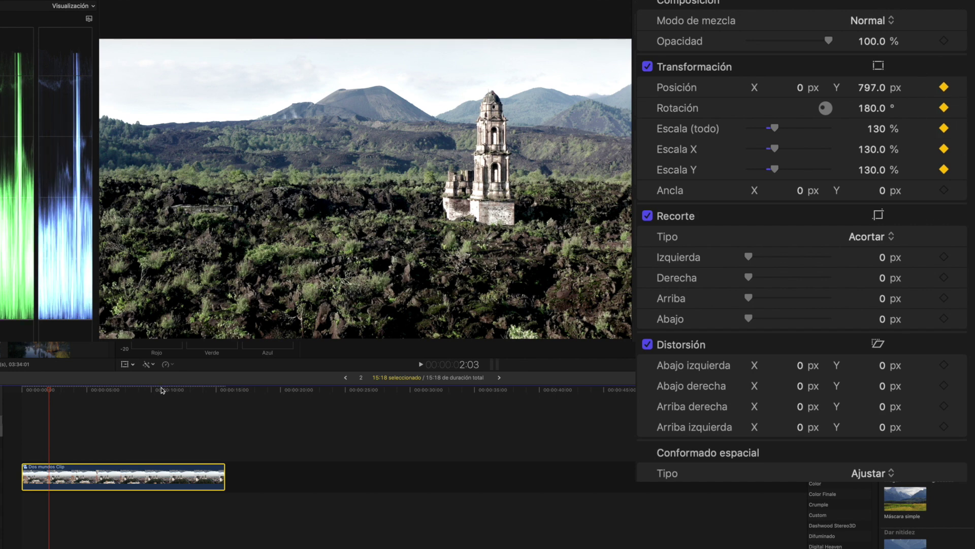
pyautogui.moveTo(181, 392); pyautogui.dragTo(196, 390)
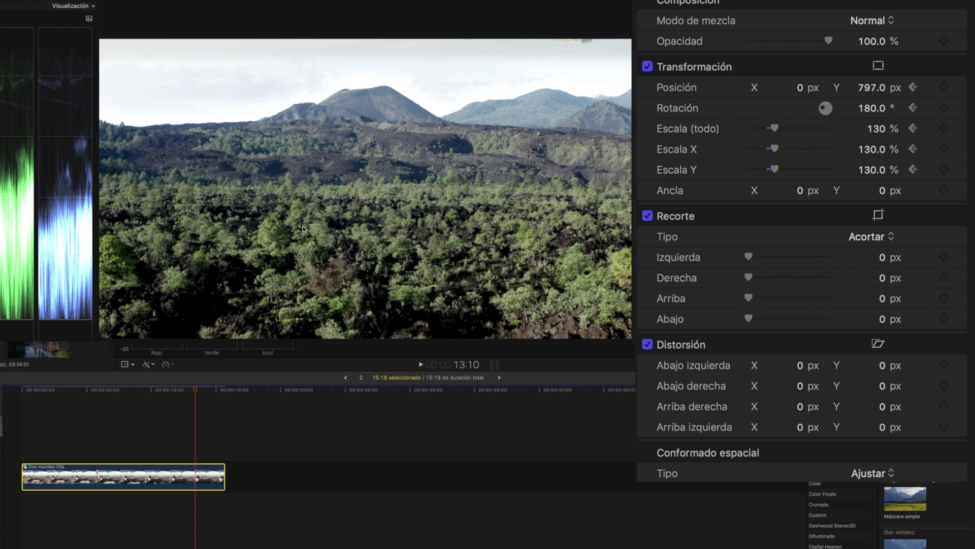
# At 13 seconds, keyframe Scale and Position with Rotation 0° and Position Y 143.1 px
pyautogui.click(943, 128)
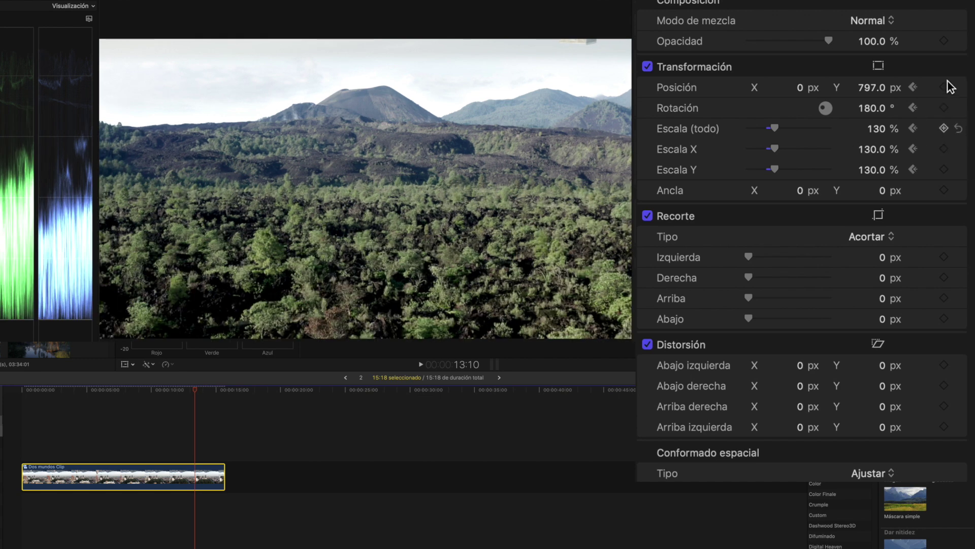
pyautogui.click(944, 87)
pyautogui.click(882, 108)
pyautogui.write('0')
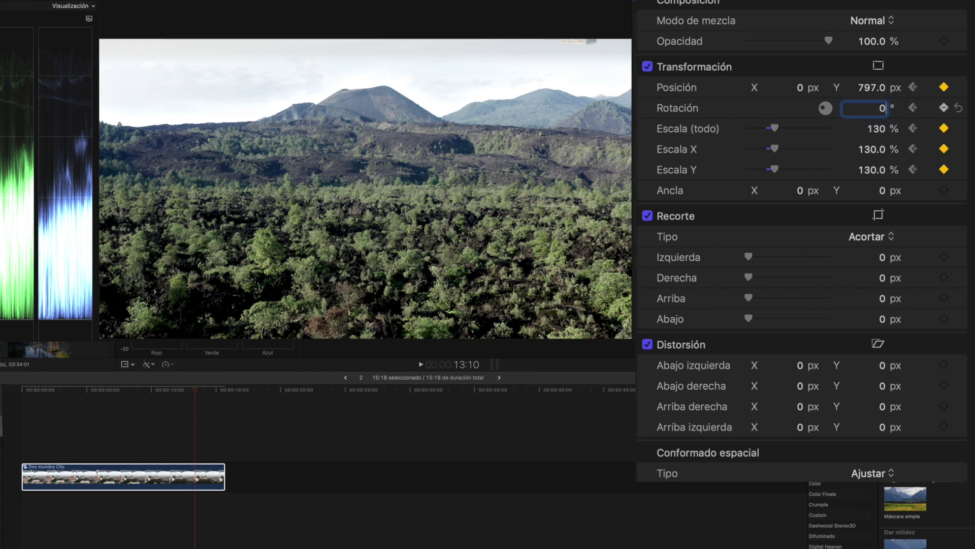
pyautogui.press('Return')
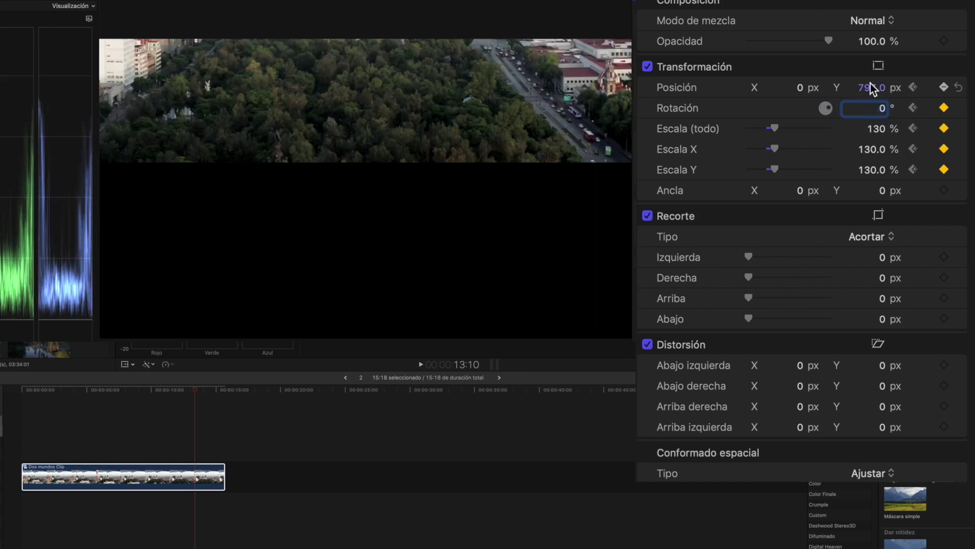
pyautogui.moveTo(872, 90); pyautogui.dragTo(871, 91)
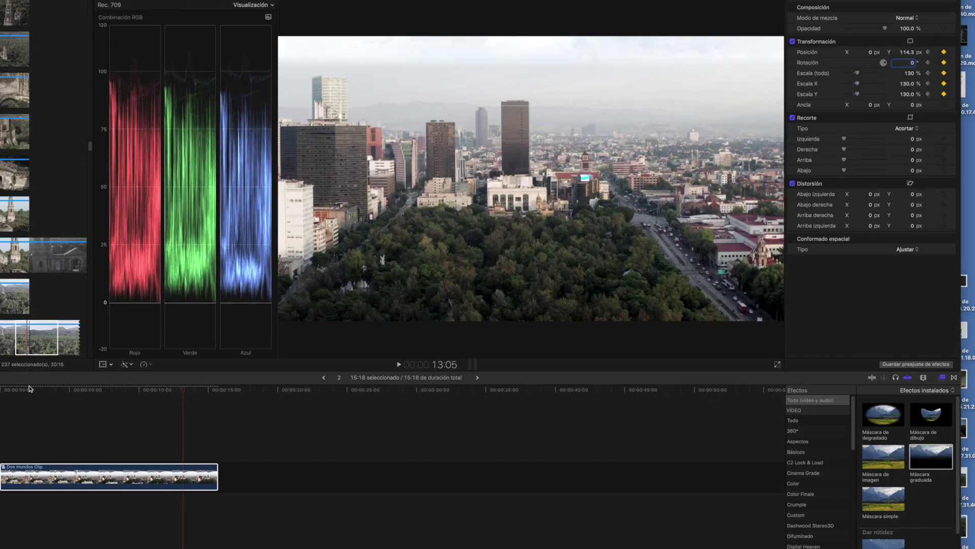
pyautogui.click(20, 390)
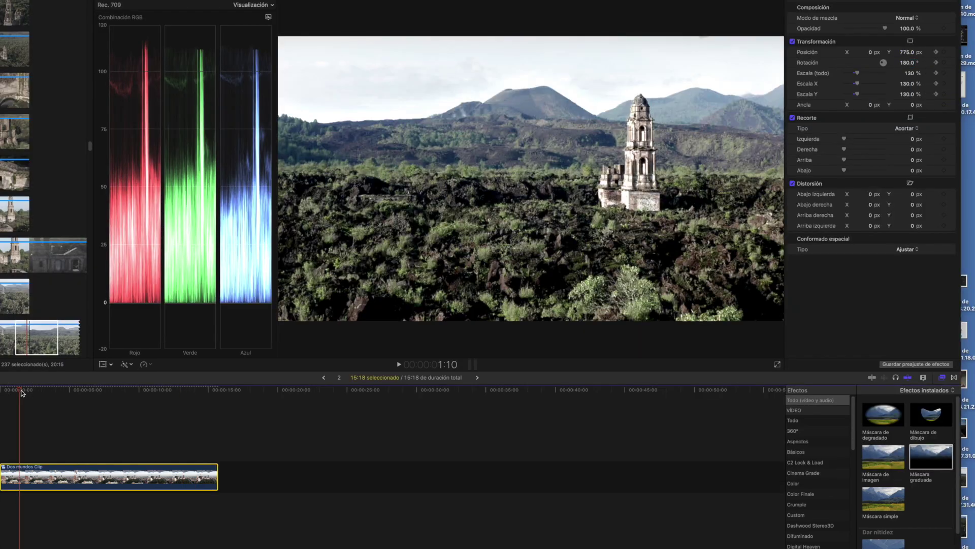
# At about 5 seconds, keyframe the city aerial at Position X 339 px, Y 311.3 px
pyautogui.press('space')
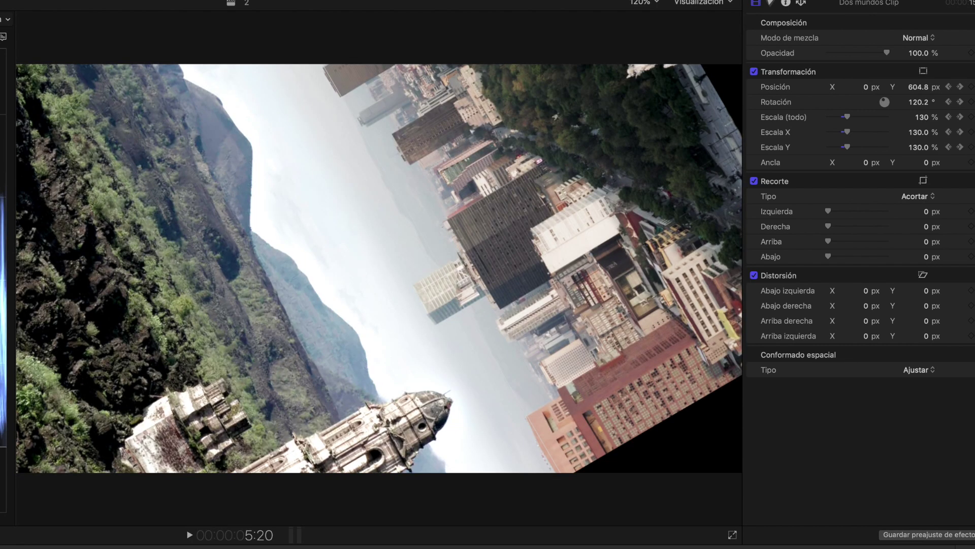
pyautogui.press('Left')
pyautogui.press('Left')
pyautogui.press('Left')
pyautogui.press('Left')
pyautogui.press('Left')
pyautogui.press('Left')
pyautogui.press('Left')
pyautogui.press('Left')
pyautogui.press('Left')
pyautogui.press('Left')
pyautogui.press('Left')
pyautogui.press('Left')
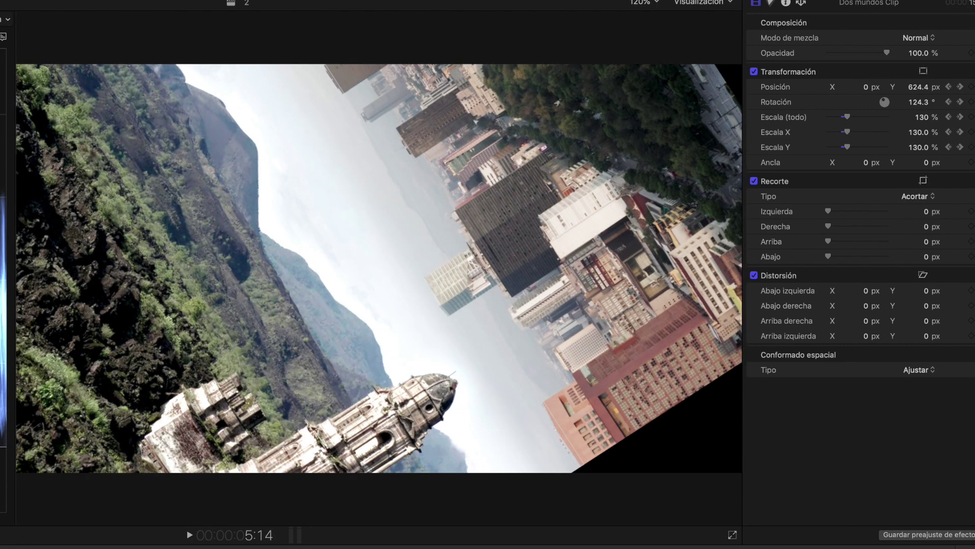
pyautogui.press('Left')
pyautogui.press('Left')
pyautogui.press('Left')
pyautogui.press('Left')
pyautogui.press('Left')
pyautogui.press('Left')
pyautogui.press('Left')
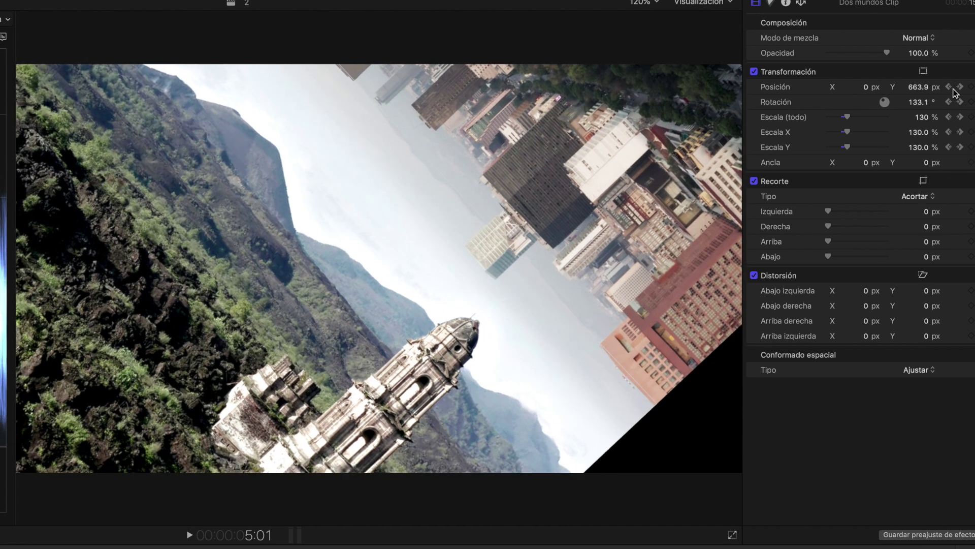
pyautogui.moveTo(917, 87)
pyautogui.mouseDown()
pyautogui.moveTo(868, 96)
pyautogui.moveTo(866, 87)
pyautogui.moveTo(886, 100)
pyautogui.moveTo(918, 87)
pyautogui.mouseUp()
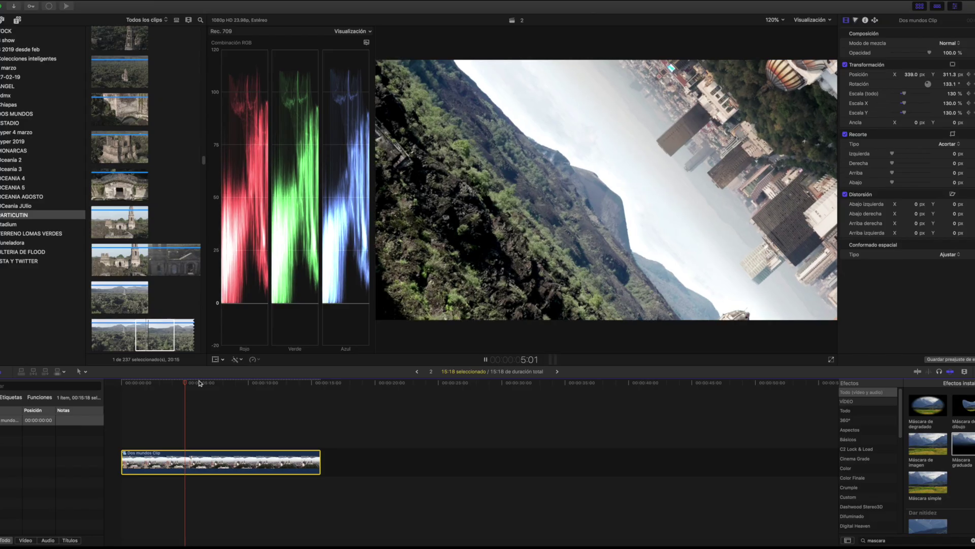
pyautogui.press('space')
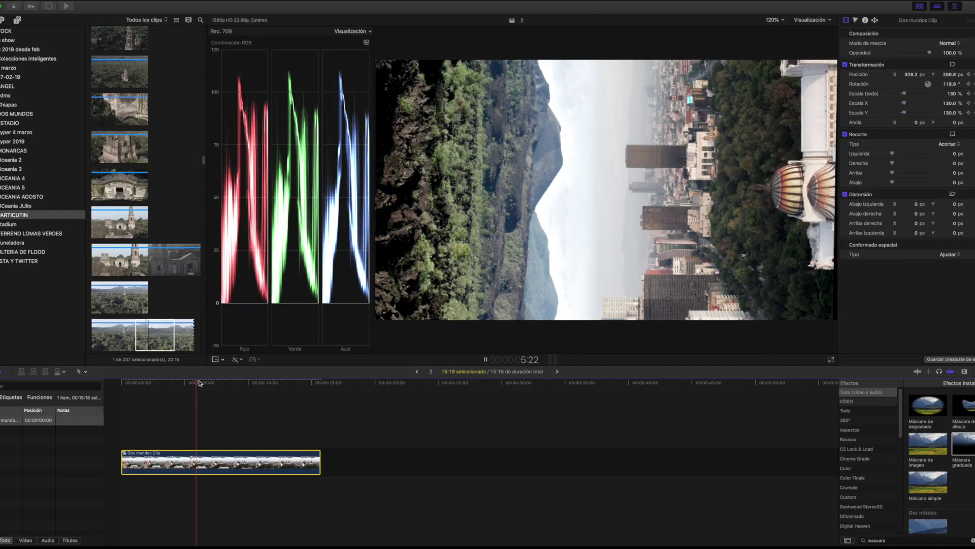
# At 9:23, set Posición X to 296.3 px and turn on the viewer's Transform controls
pyautogui.press('space')
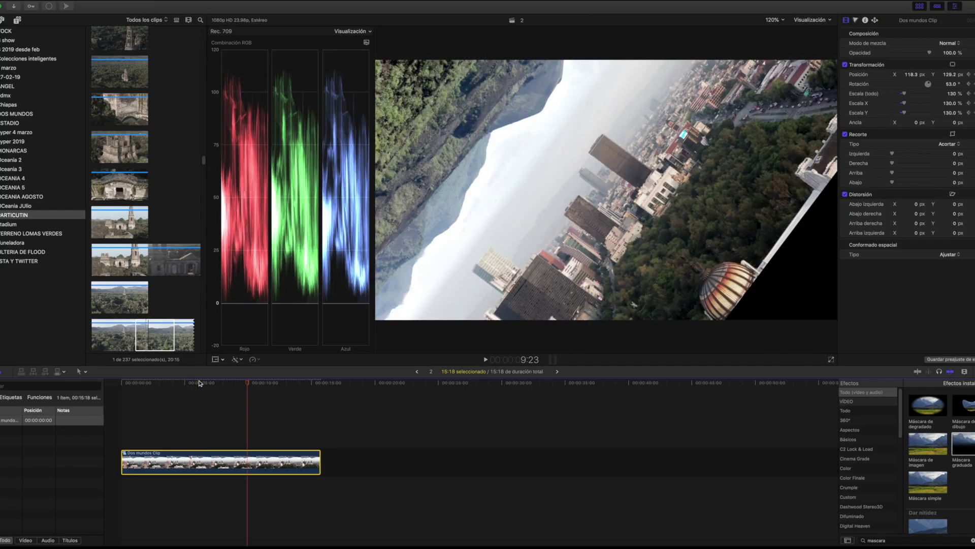
pyautogui.click(912, 75)
pyautogui.press('Return')
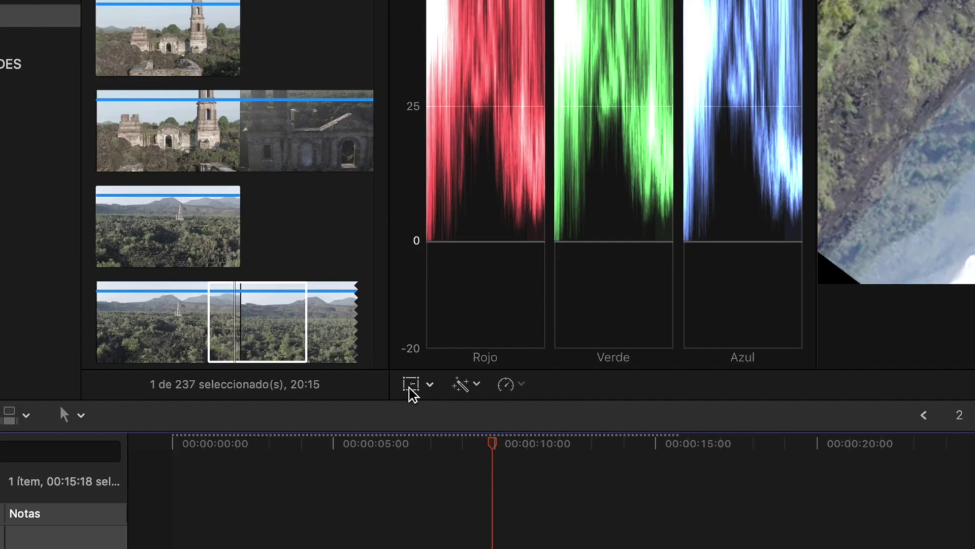
pyautogui.click(410, 385)
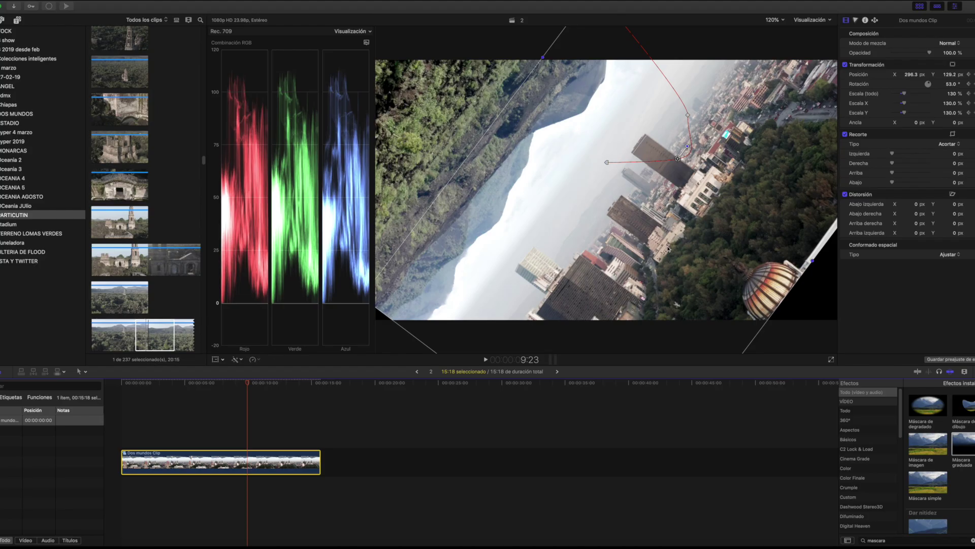
pyautogui.hotkey('shift', 'c')
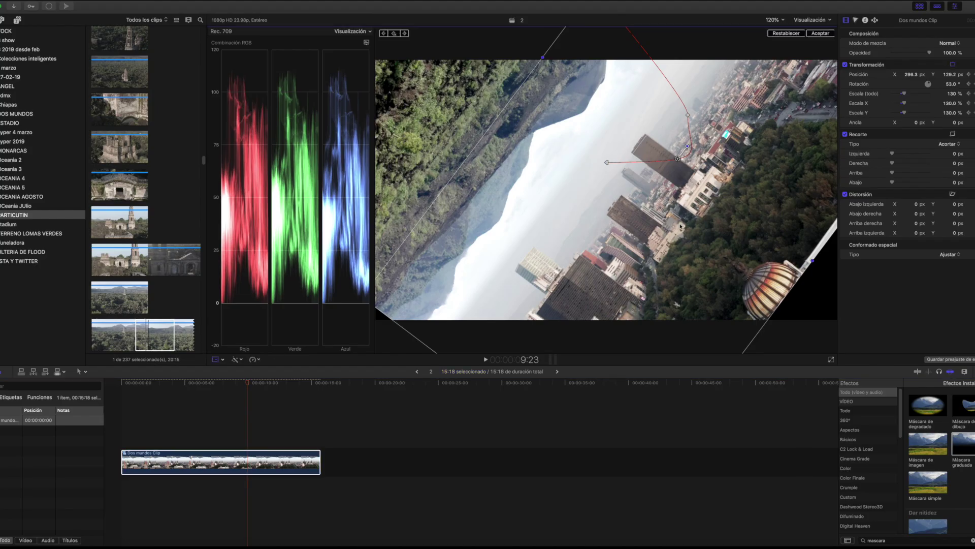
# Drag the city aerial right and down in the viewer at 9:23 and check playback
pyautogui.moveTo(693, 245); pyautogui.dragTo(713, 291)
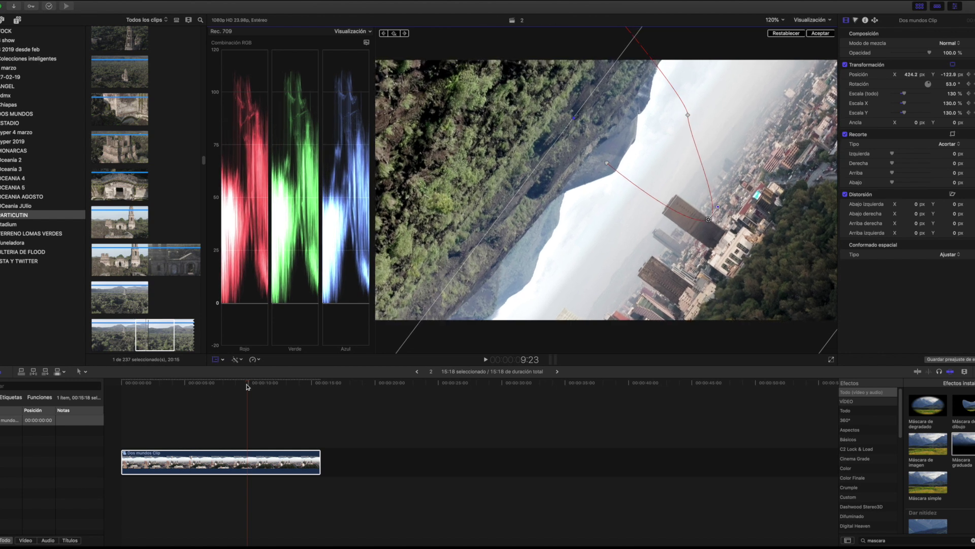
pyautogui.press('space')
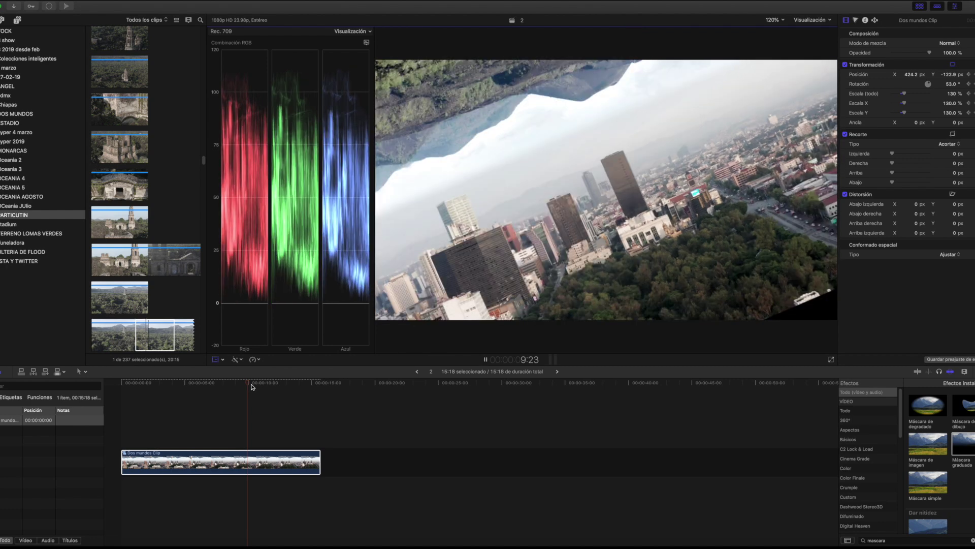
pyautogui.press('space')
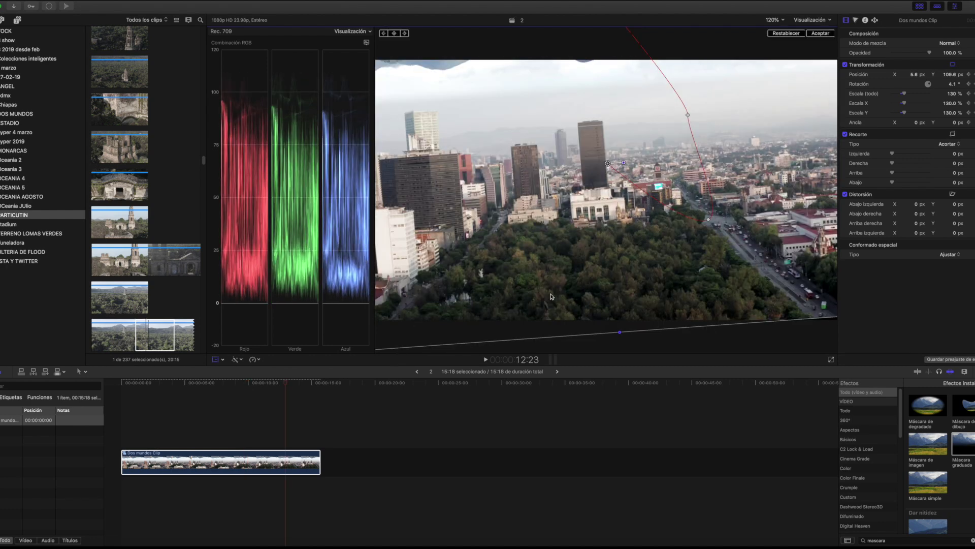
# Lower the aerial at about 11 seconds, review playback, and return to the 13:05 keyframe
pyautogui.click(272, 382)
pyautogui.moveTo(424, 242); pyautogui.dragTo(424, 272)
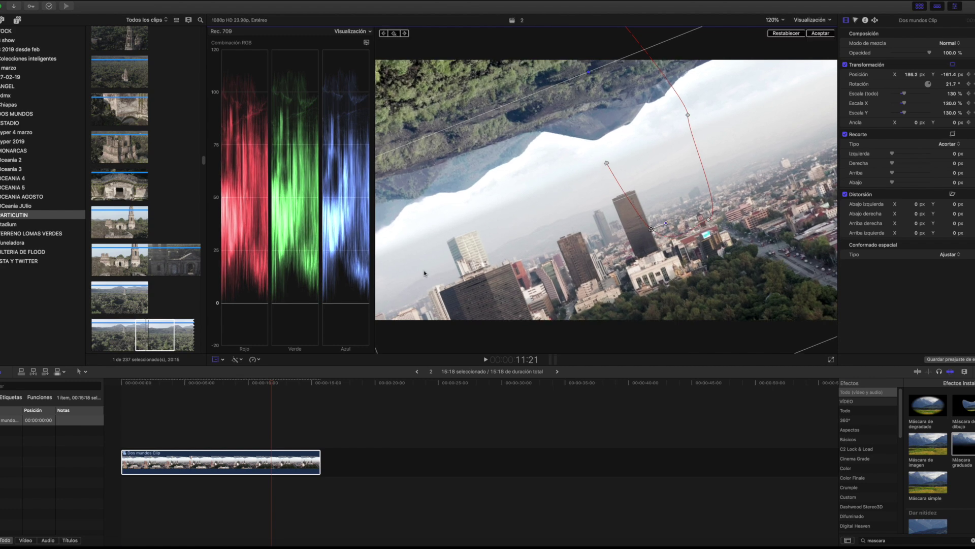
pyautogui.press('space')
pyautogui.press('space')
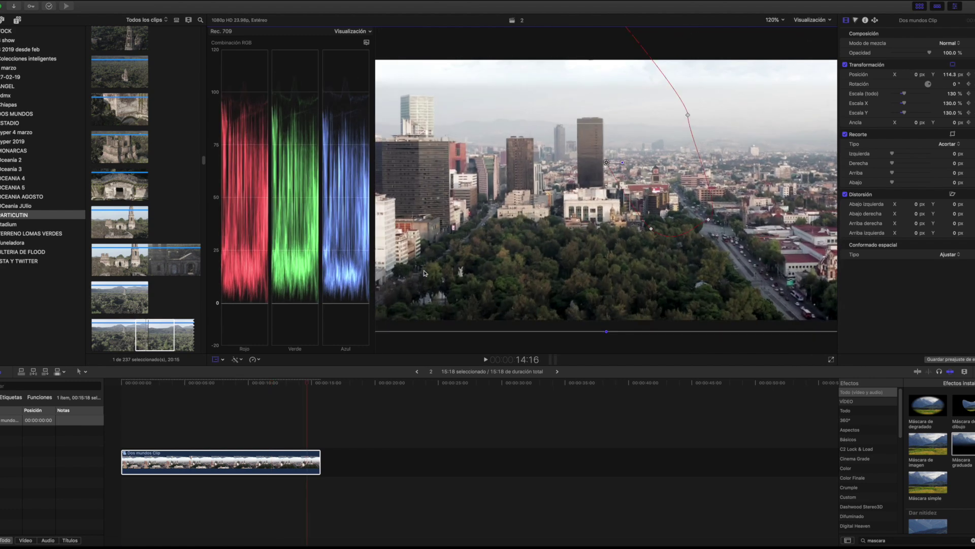
pyautogui.click(969, 77)
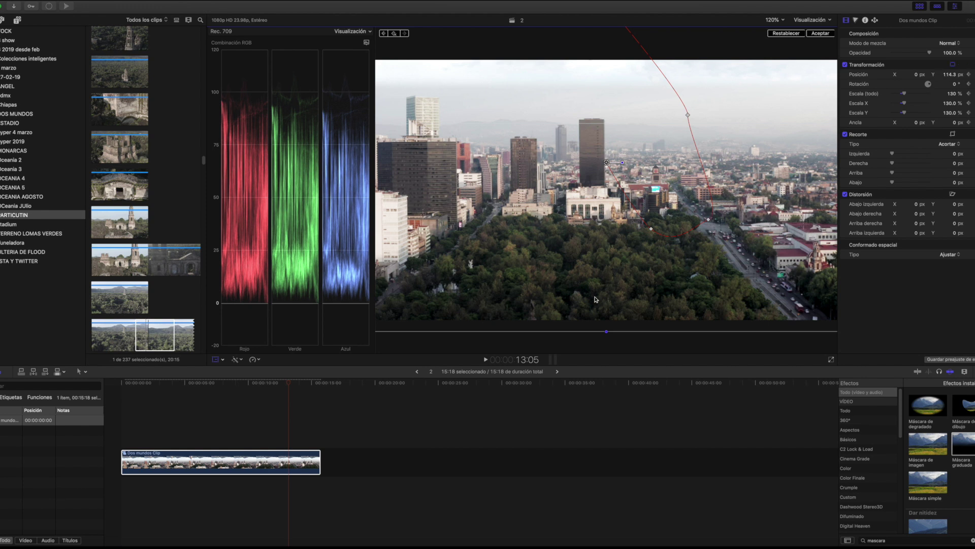
pyautogui.click(968, 74)
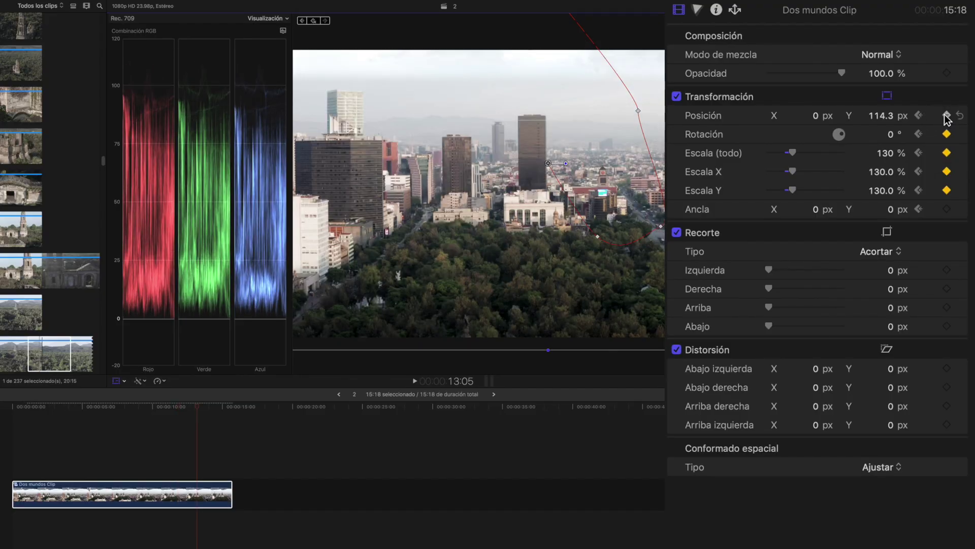
# Add a Posición keyframe to the Dos mundos clip at 13:19
pyautogui.click(203, 409)
pyautogui.click(205, 407)
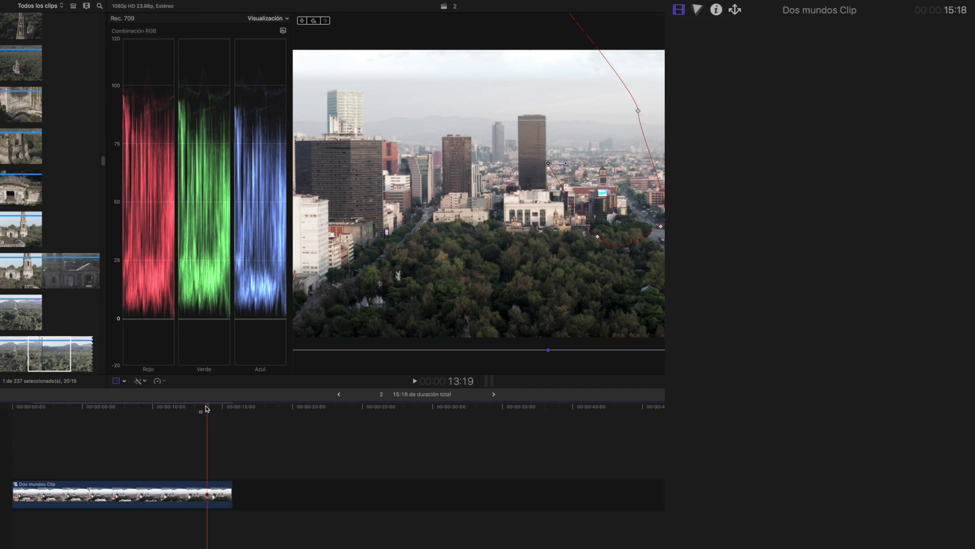
pyautogui.click(213, 494)
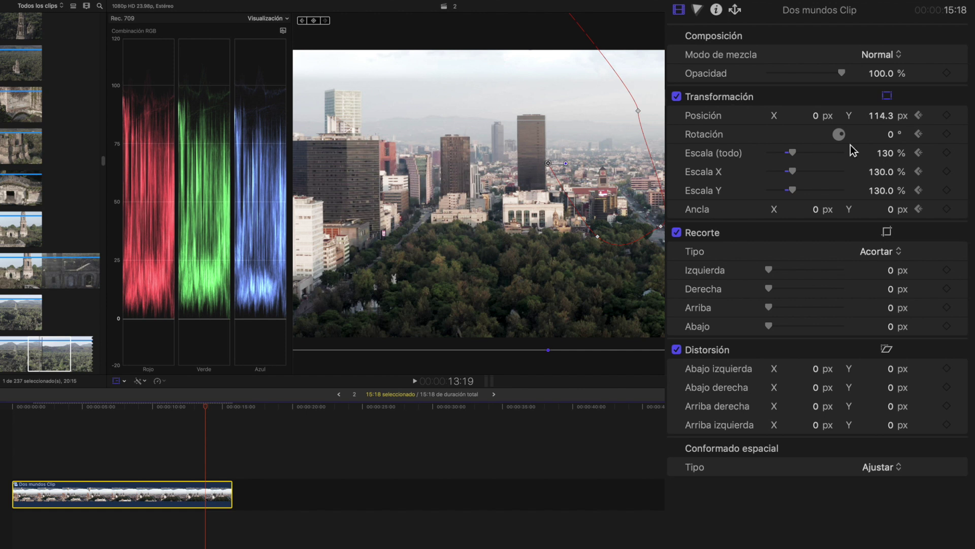
pyautogui.click(946, 115)
# Delete the earlier position keyframe at 13:05 and play back the animation
pyautogui.click(918, 116)
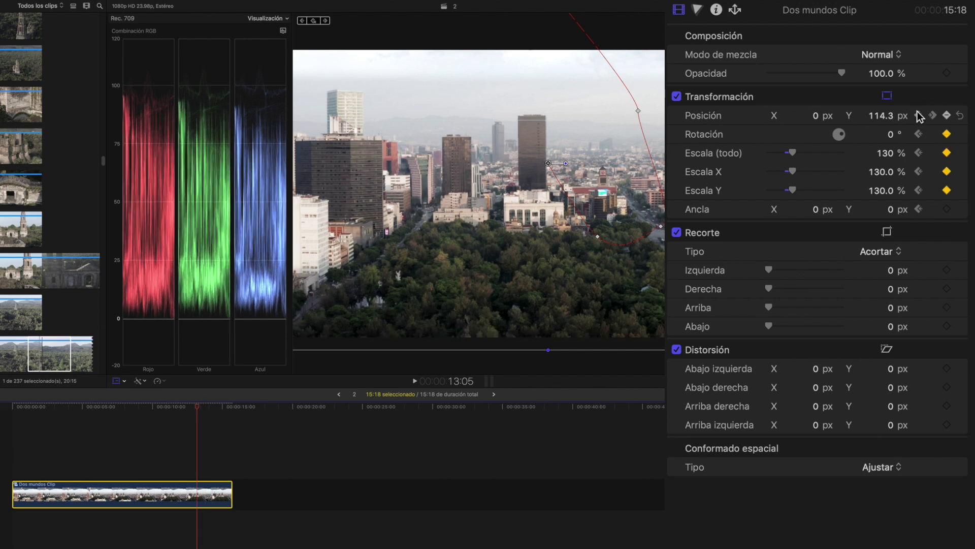
pyautogui.click(947, 116)
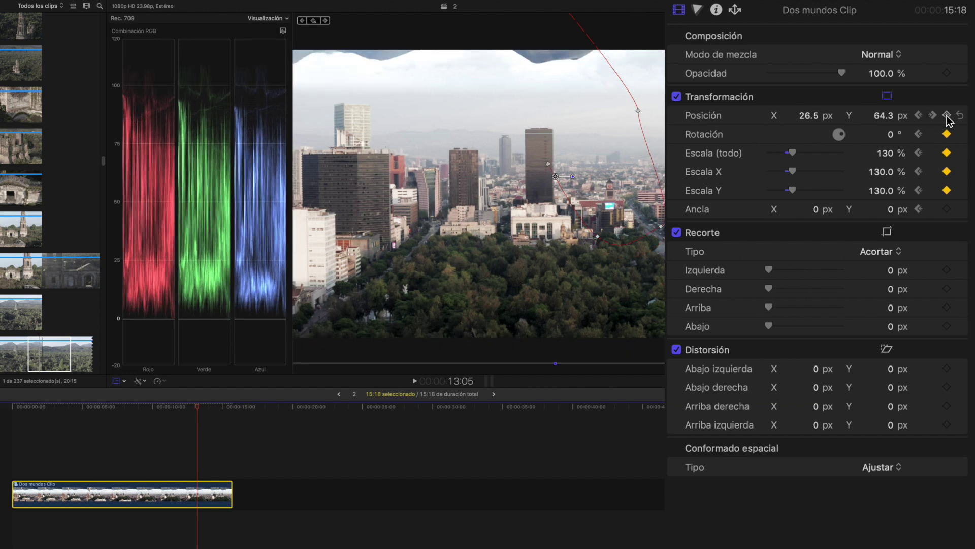
pyautogui.press('space')
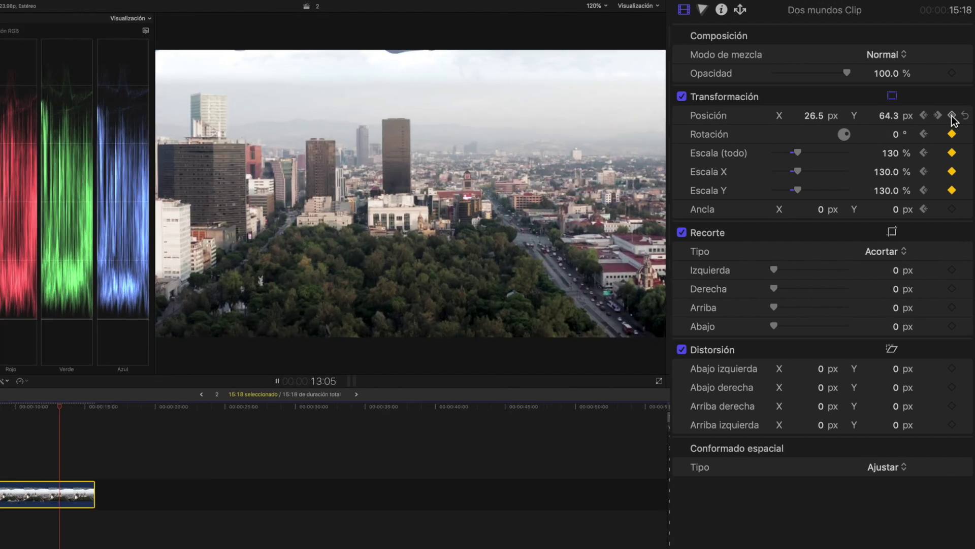